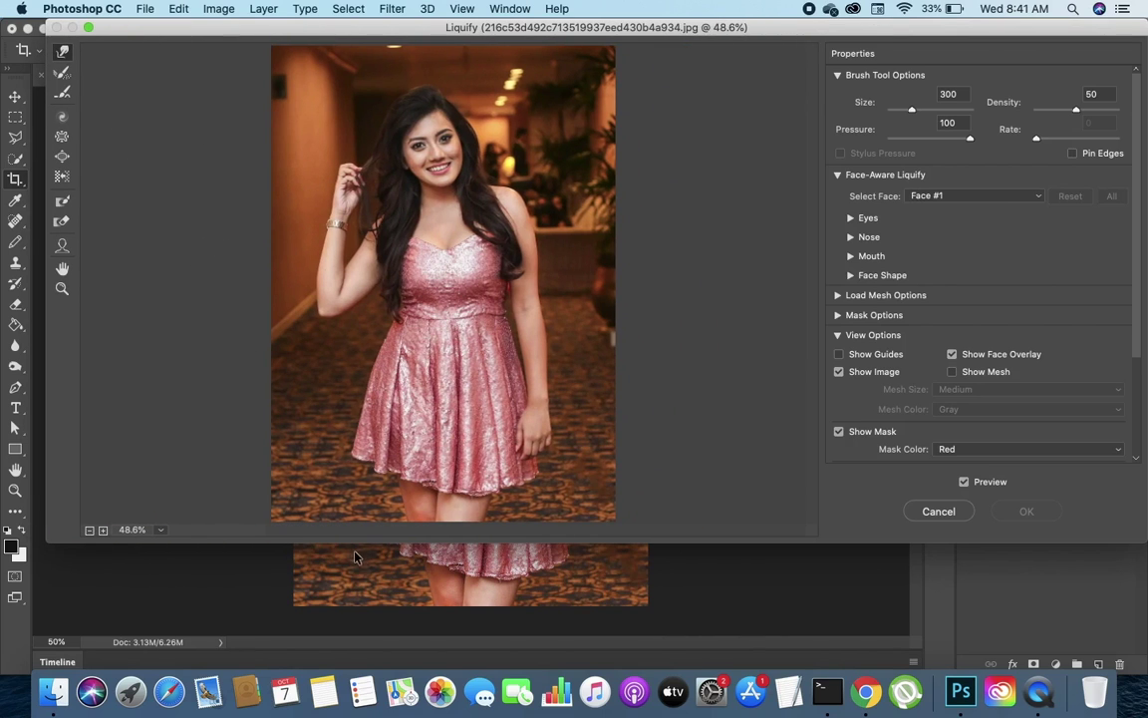
Step: Enlarge the Liquify window to fill the screen and set the photo's zoom to 50%
left_click_drag(359, 542, 344, 683)
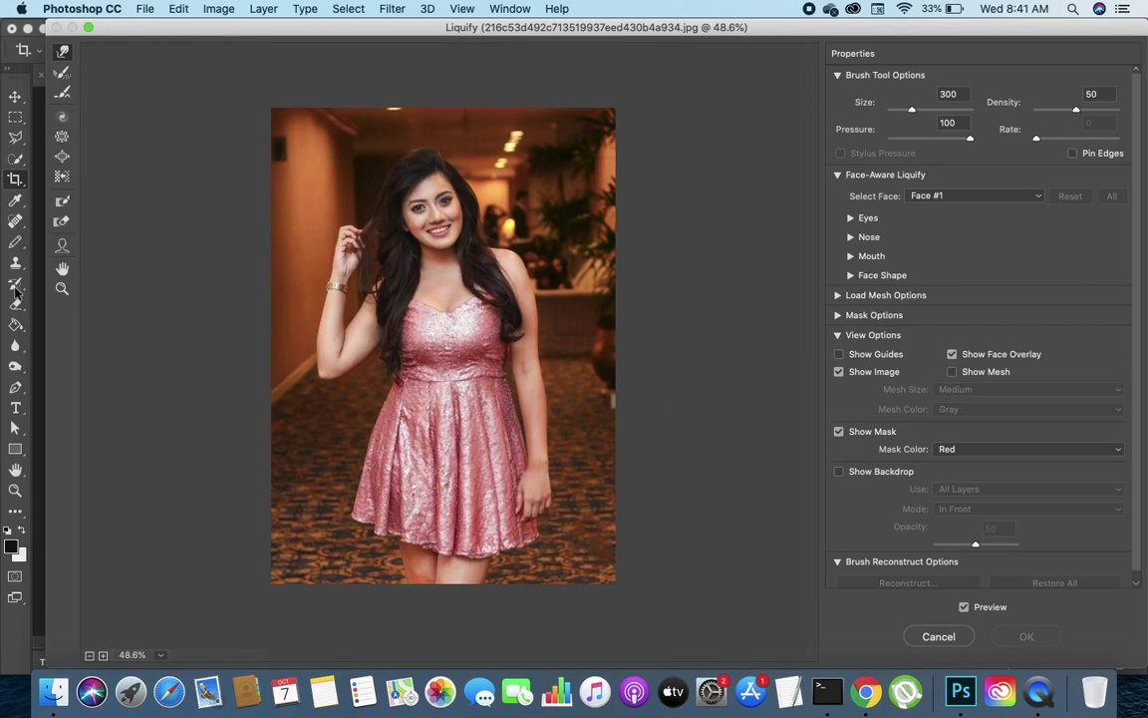
left_click_drag(47, 274, 3, 269)
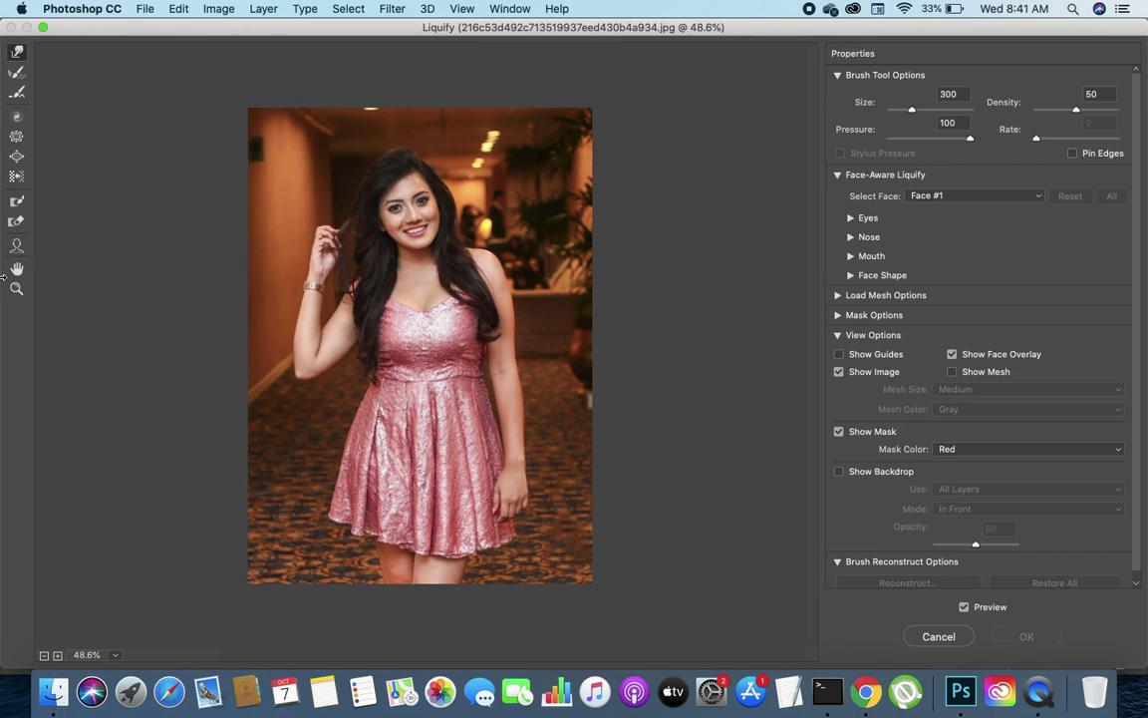
left_click(58, 656)
left_click(44, 656)
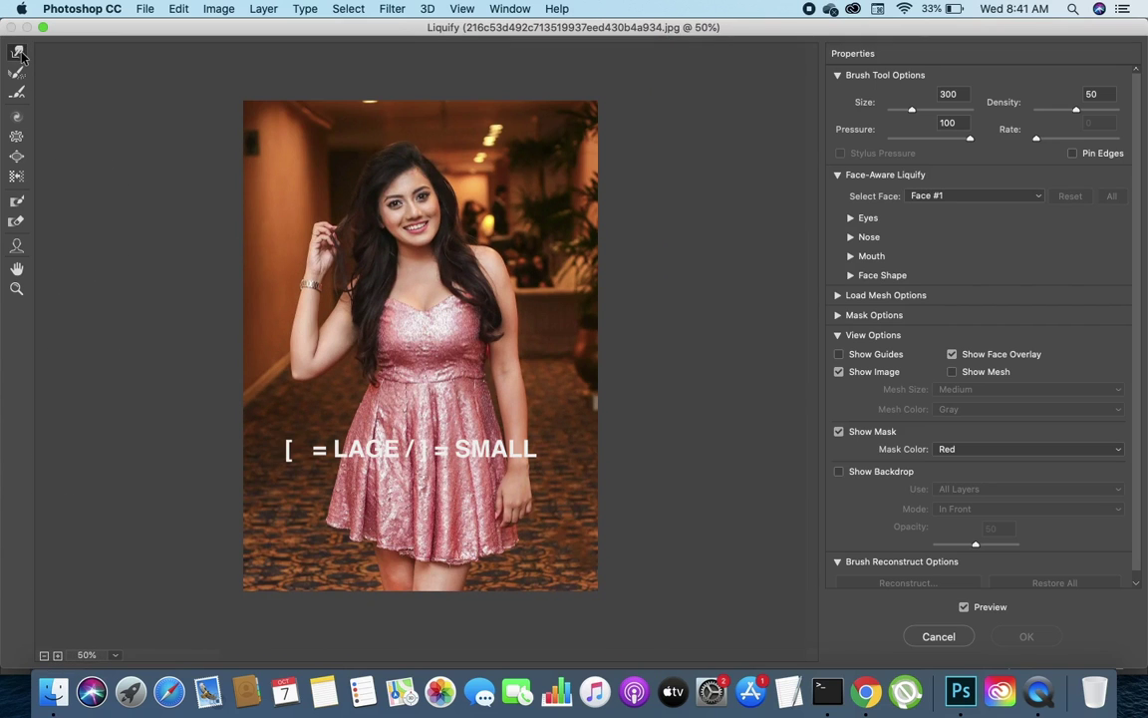
Step: Reduce the Forward Warp brush size to 125
key("bracketleft")
key("bracketleft")
key("bracketleft")
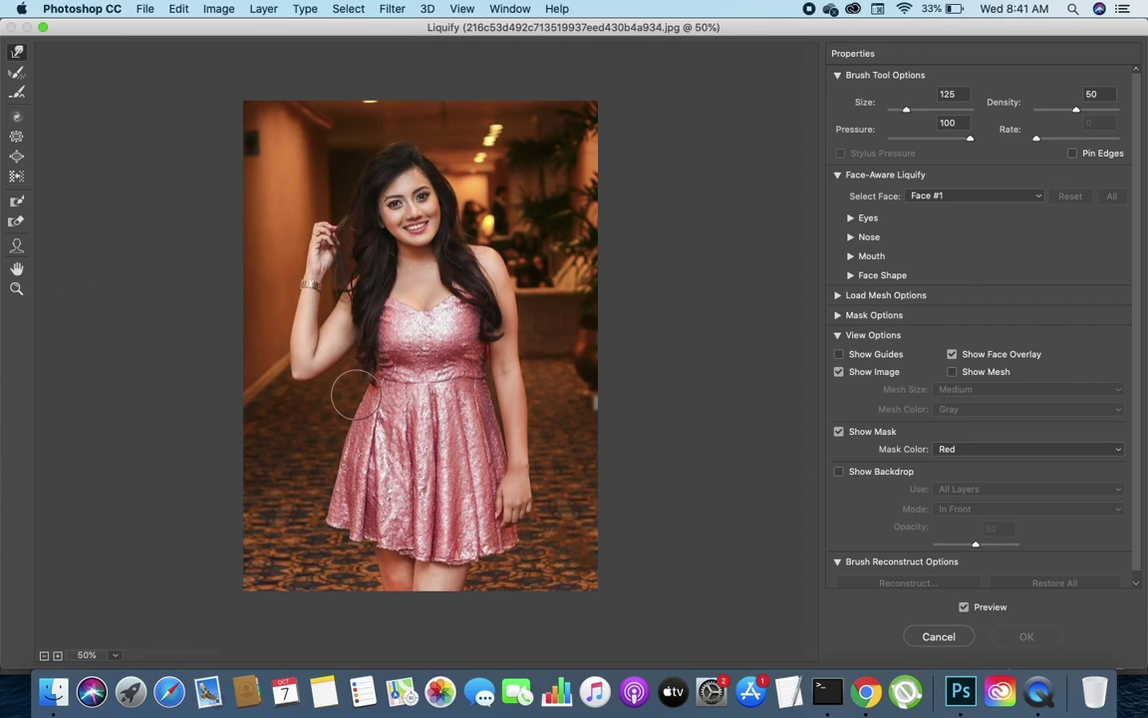
Step: Paint a freeze mask over both of the woman's arms and hands with a size 80 brush
left_click(17, 201)
mouse_move(487, 265)
left_mouse_down()
mouse_move(500, 372)
mouse_move(509, 310)
mouse_move(521, 434)
mouse_move(504, 372)
left_mouse_up()
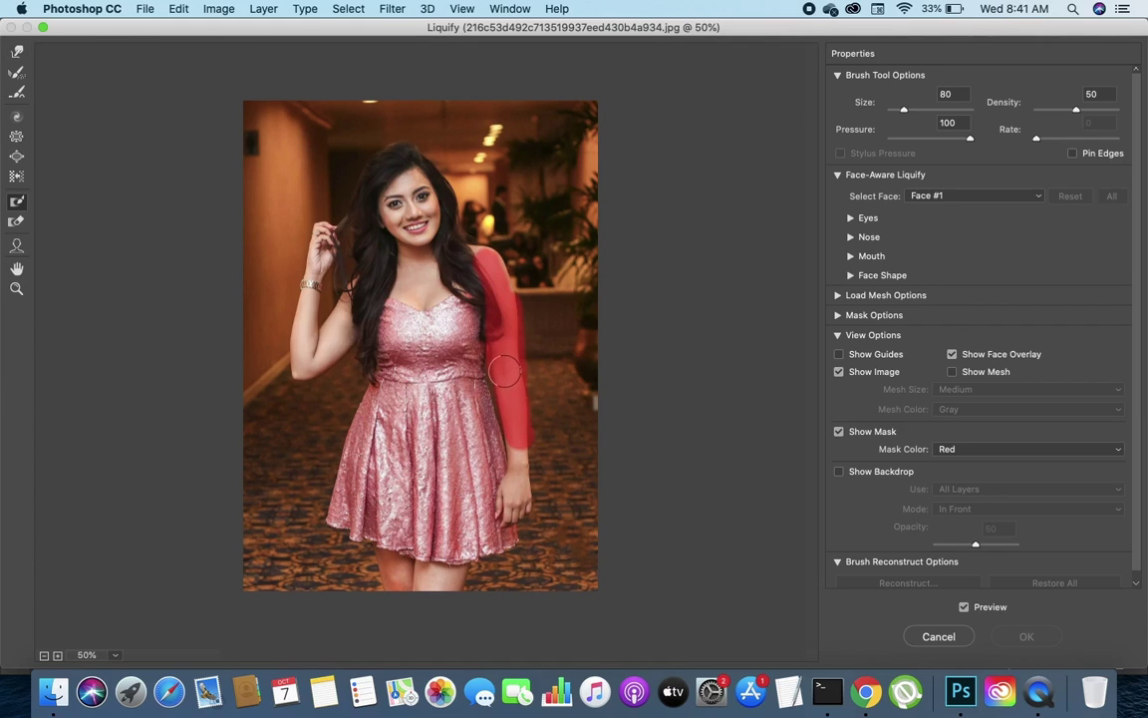
left_click_drag(519, 455, 517, 483)
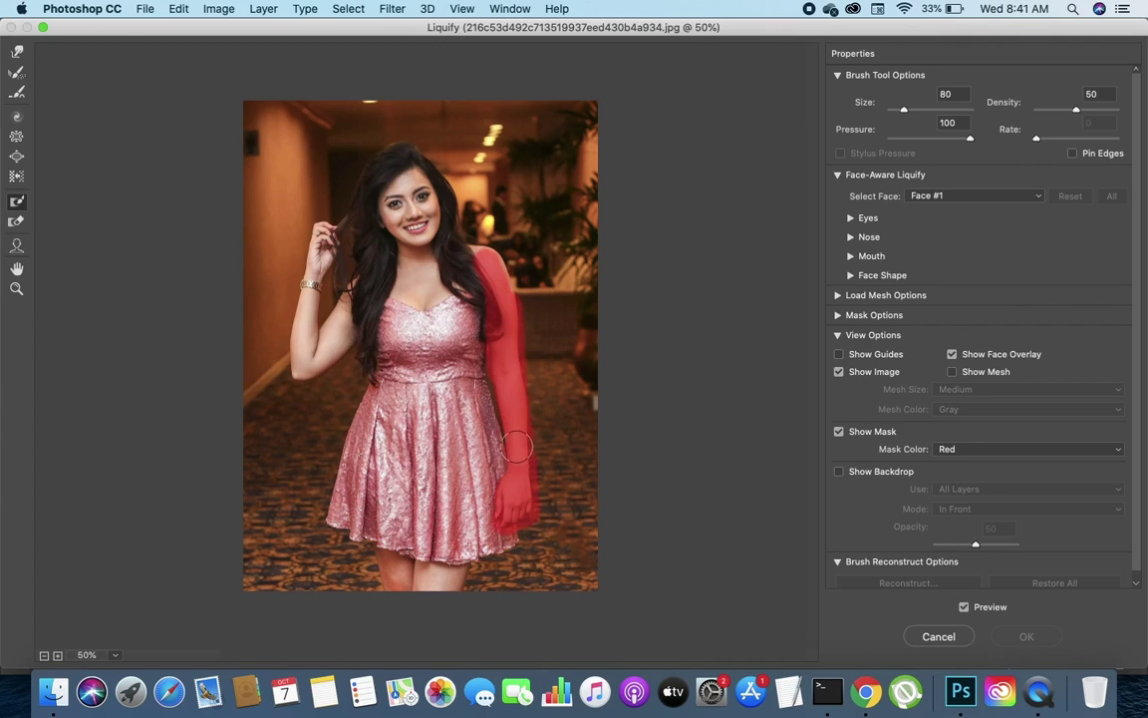
mouse_move(351, 287)
left_mouse_down()
mouse_move(311, 357)
mouse_move(303, 324)
mouse_move(328, 235)
mouse_move(297, 372)
mouse_move(347, 329)
mouse_move(319, 347)
mouse_move(288, 345)
mouse_move(298, 355)
mouse_move(348, 343)
mouse_move(296, 377)
left_mouse_up()
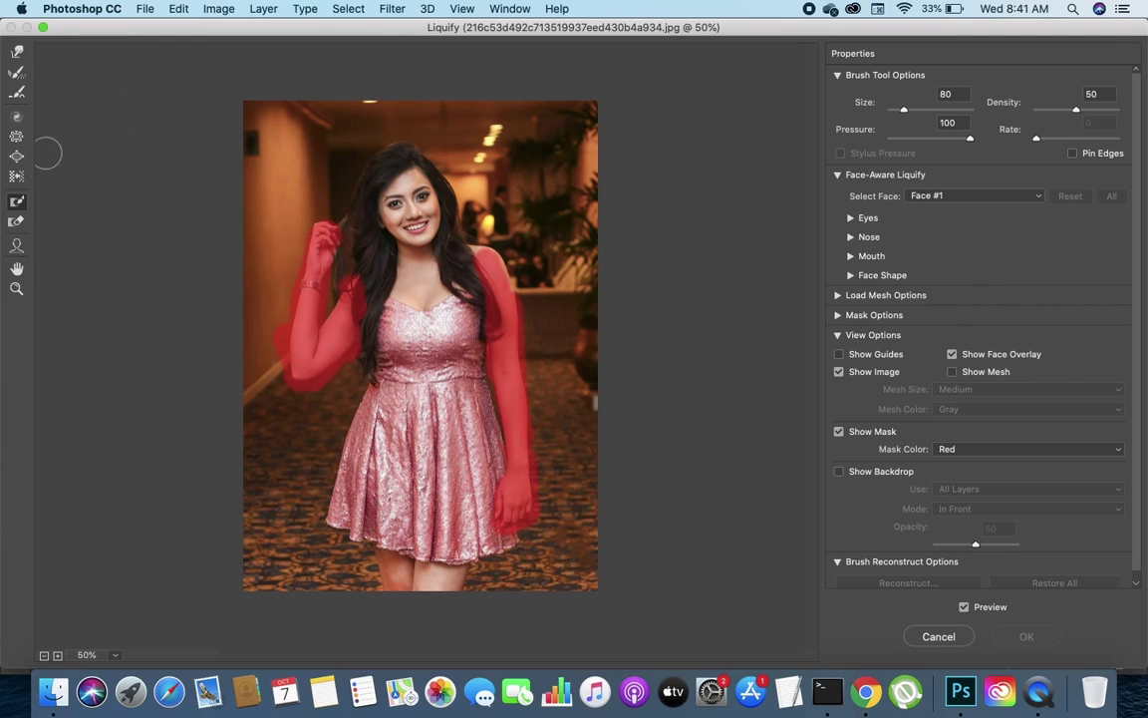
Step: Slim the waist and skirt on the raised-arm side by warping them inward, using brush size 200 and then 100
left_click(16, 55)
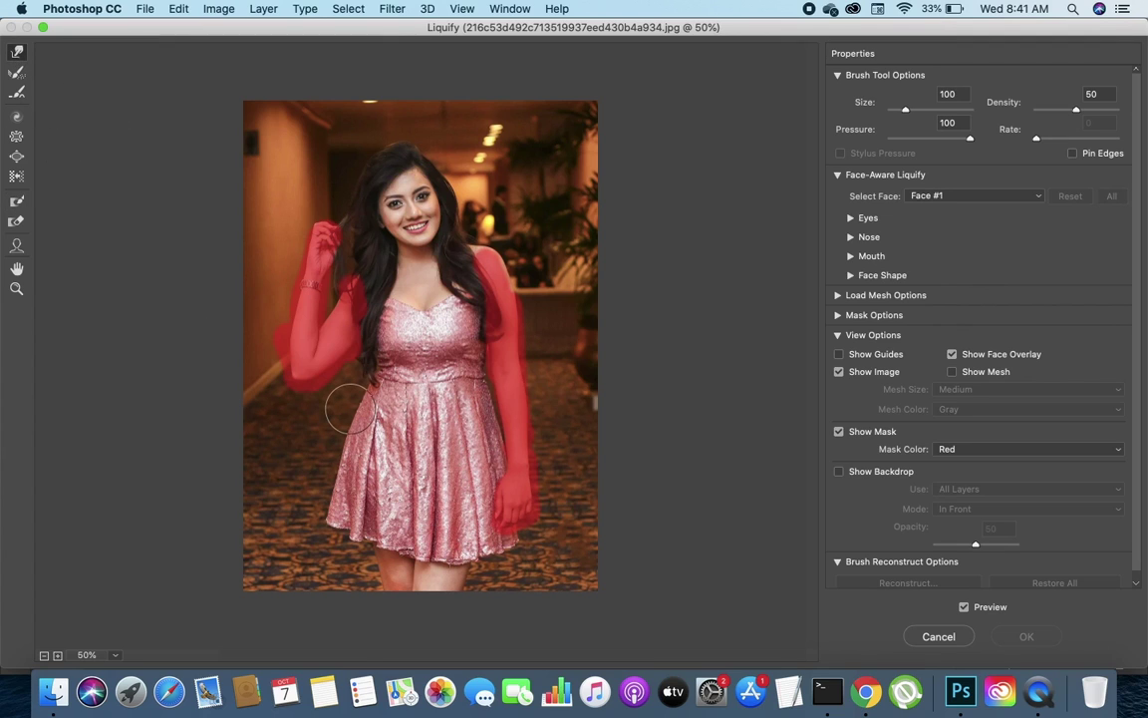
key("bracketright")
key("bracketright")
key("bracketright")
key("bracketright")
key("bracketright")
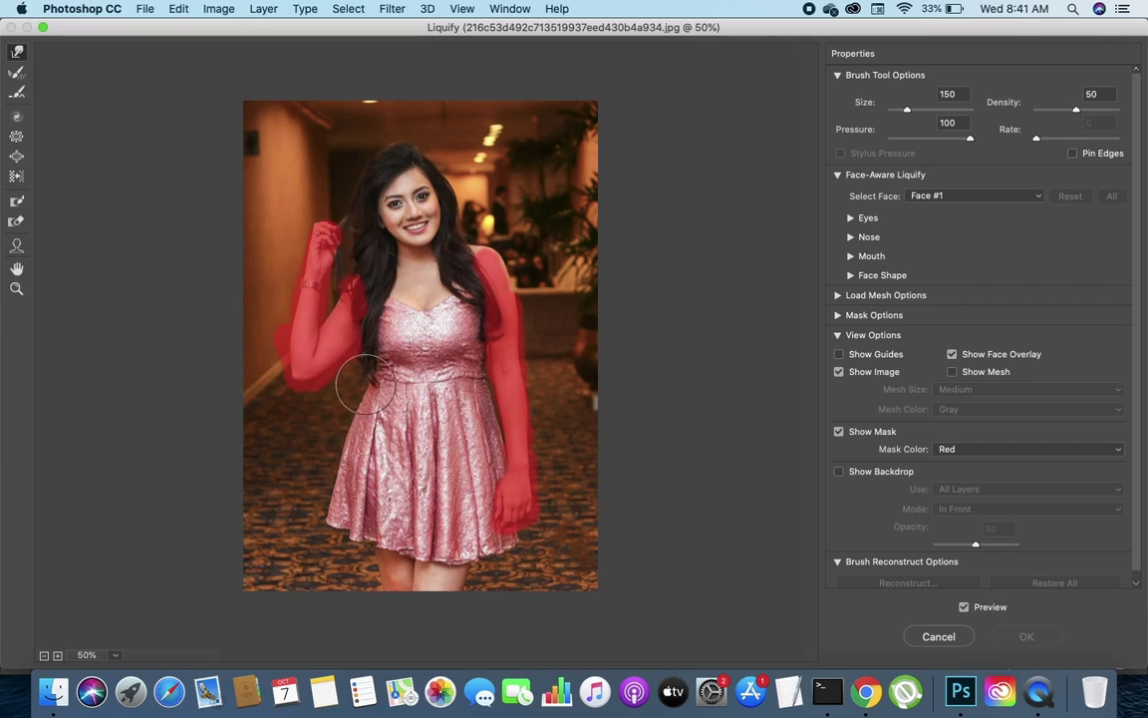
key("bracketright")
key("bracketright")
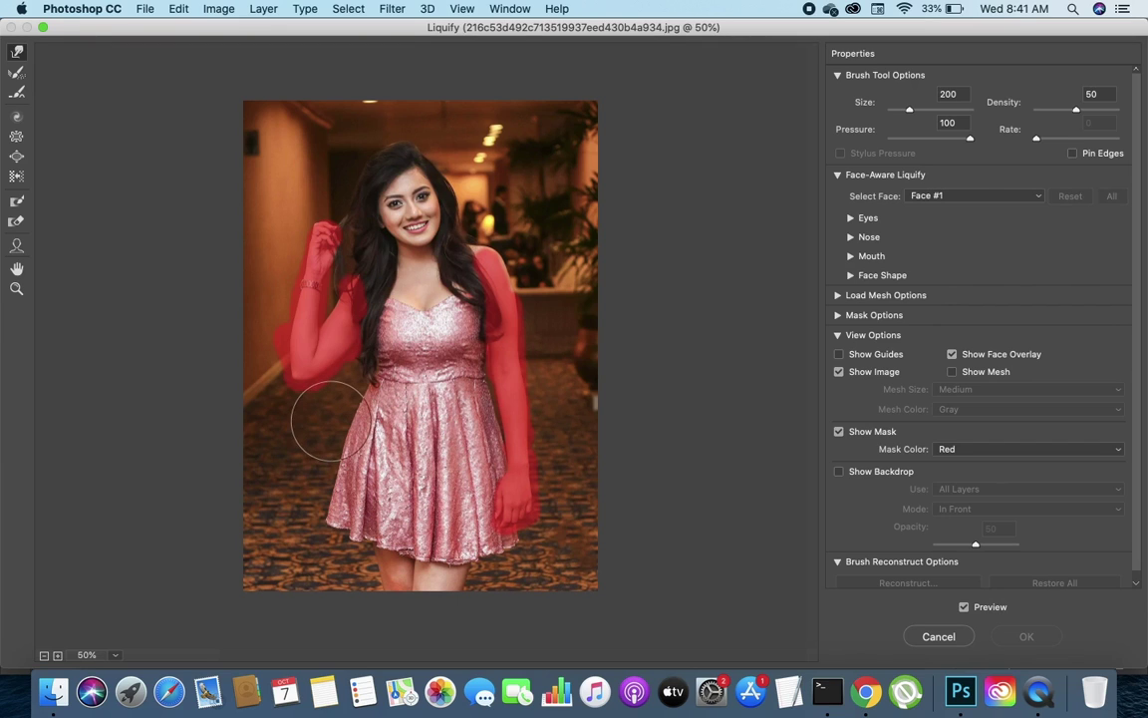
mouse_move(336, 421)
left_mouse_down()
mouse_move(328, 416)
mouse_move(346, 403)
mouse_move(364, 404)
mouse_move(315, 421)
mouse_move(347, 436)
mouse_move(313, 461)
mouse_move(319, 486)
mouse_move(320, 467)
mouse_move(346, 465)
mouse_move(333, 442)
mouse_move(346, 448)
mouse_move(329, 441)
mouse_move(352, 431)
mouse_move(351, 405)
mouse_move(340, 483)
mouse_move(302, 482)
mouse_move(334, 509)
mouse_move(304, 504)
mouse_move(345, 513)
mouse_move(304, 493)
mouse_move(302, 478)
mouse_move(347, 494)
mouse_move(320, 481)
mouse_move(357, 458)
mouse_move(333, 466)
mouse_move(354, 485)
mouse_move(326, 475)
mouse_move(346, 441)
mouse_move(362, 448)
mouse_move(339, 450)
mouse_move(344, 399)
mouse_move(372, 419)
mouse_move(359, 391)
mouse_move(304, 394)
mouse_move(367, 376)
mouse_move(379, 380)
mouse_move(371, 392)
left_mouse_up()
key("bracketleft")
key("bracketleft")
key("bracketleft")
key("bracketleft")
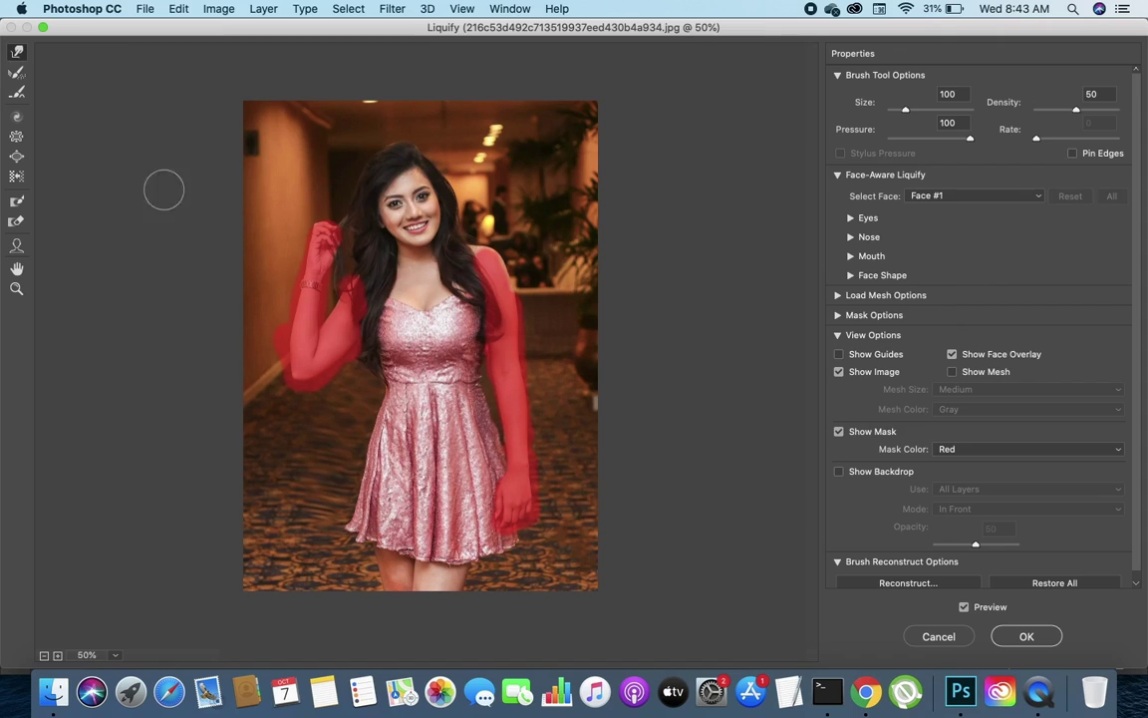
Step: Remove the freeze mask from both arms with a size 100 Thaw Mask brush
left_click(16, 200)
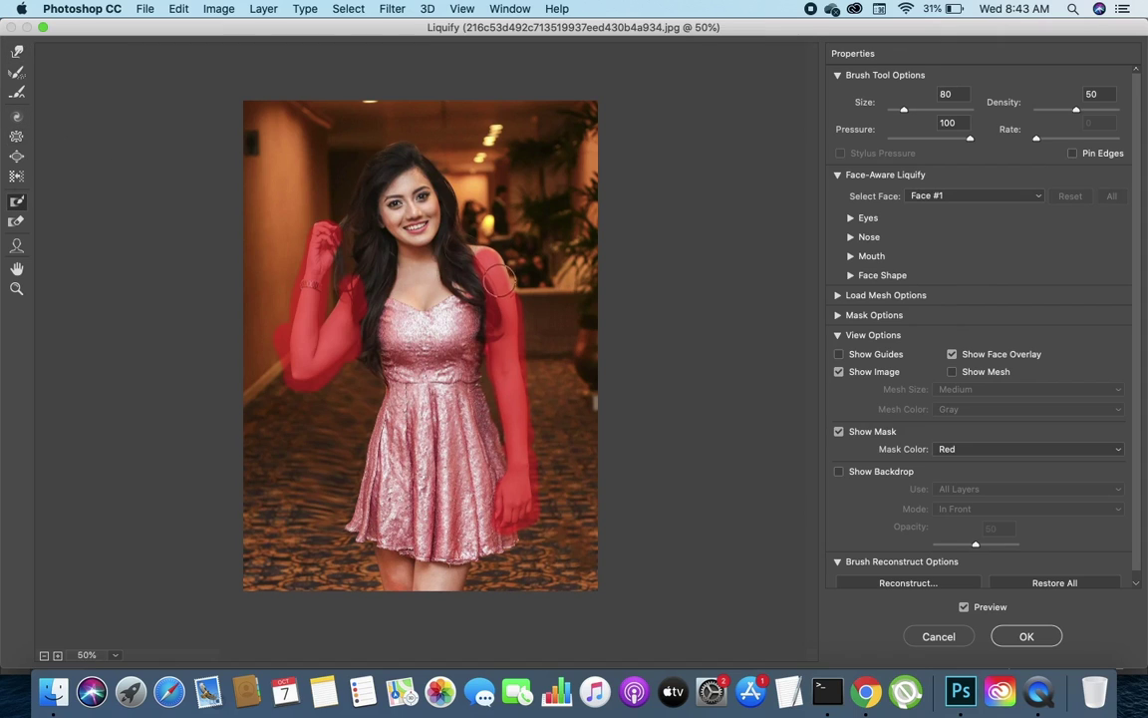
left_click(16, 221)
mouse_move(489, 254)
left_mouse_down()
mouse_move(493, 340)
mouse_move(500, 314)
mouse_move(477, 255)
mouse_move(501, 410)
mouse_move(509, 289)
mouse_move(527, 483)
mouse_move(514, 435)
mouse_move(531, 508)
left_mouse_up()
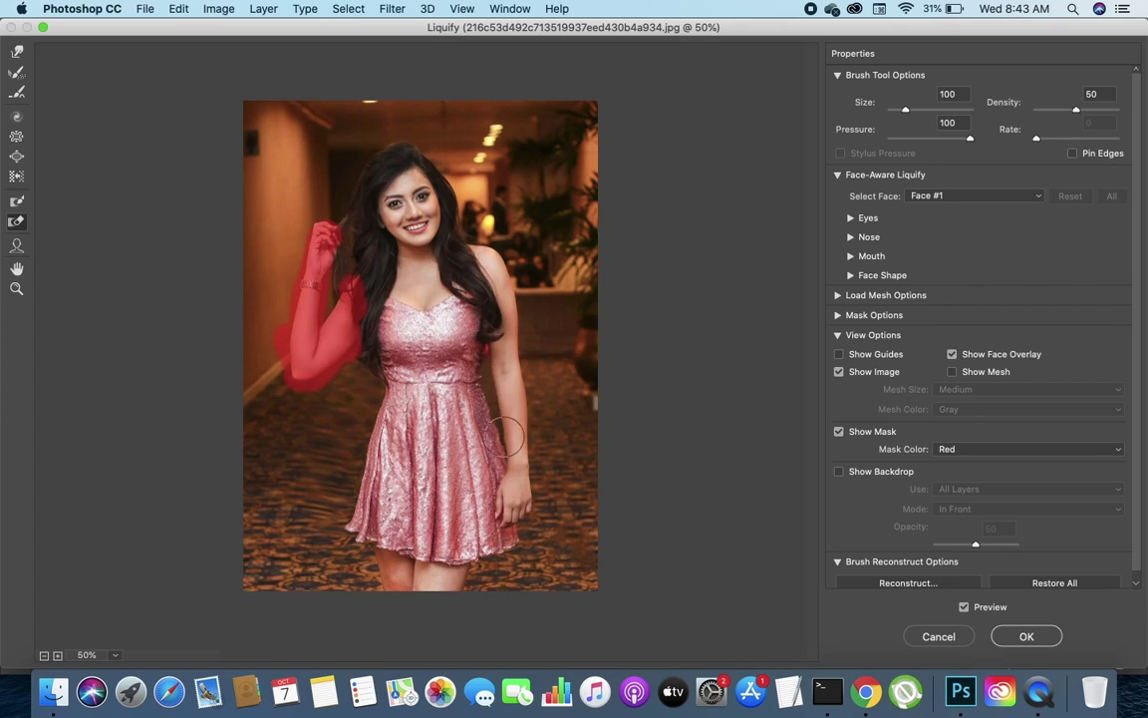
mouse_move(329, 284)
left_mouse_down()
mouse_move(324, 245)
mouse_move(340, 393)
mouse_move(273, 237)
left_mouse_up()
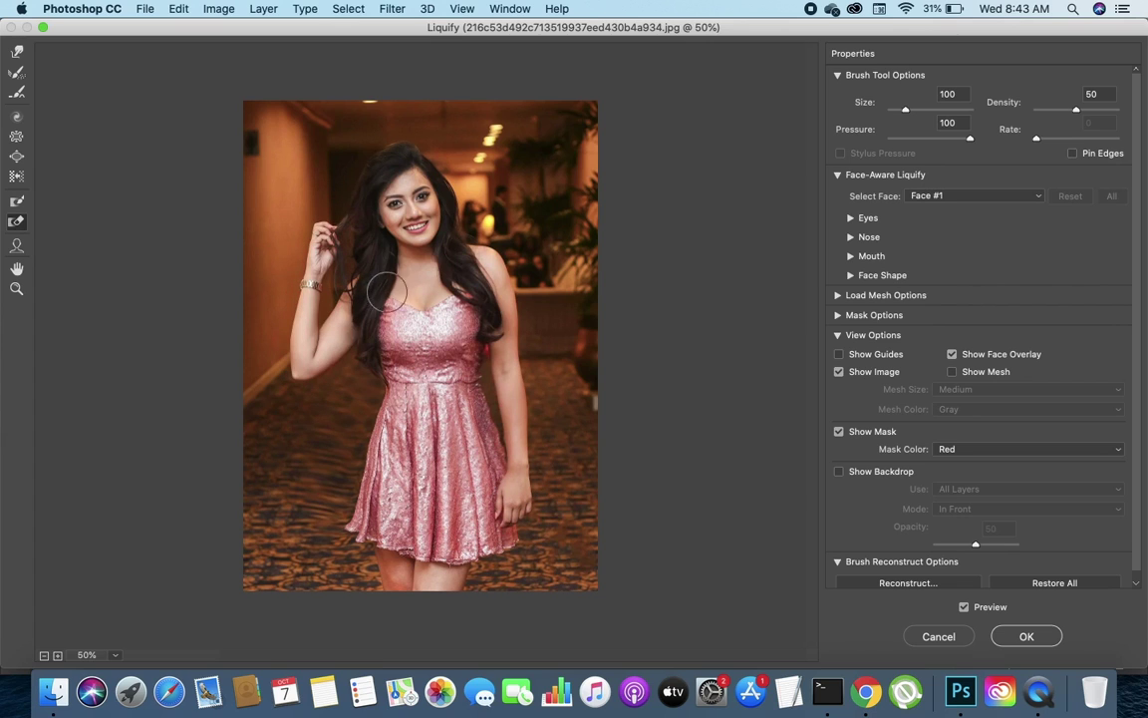
Step: Slim both arms and the lowered arm's shoulder by warping their outer edges inward with a size 250 Forward Warp brush
left_click(20, 51)
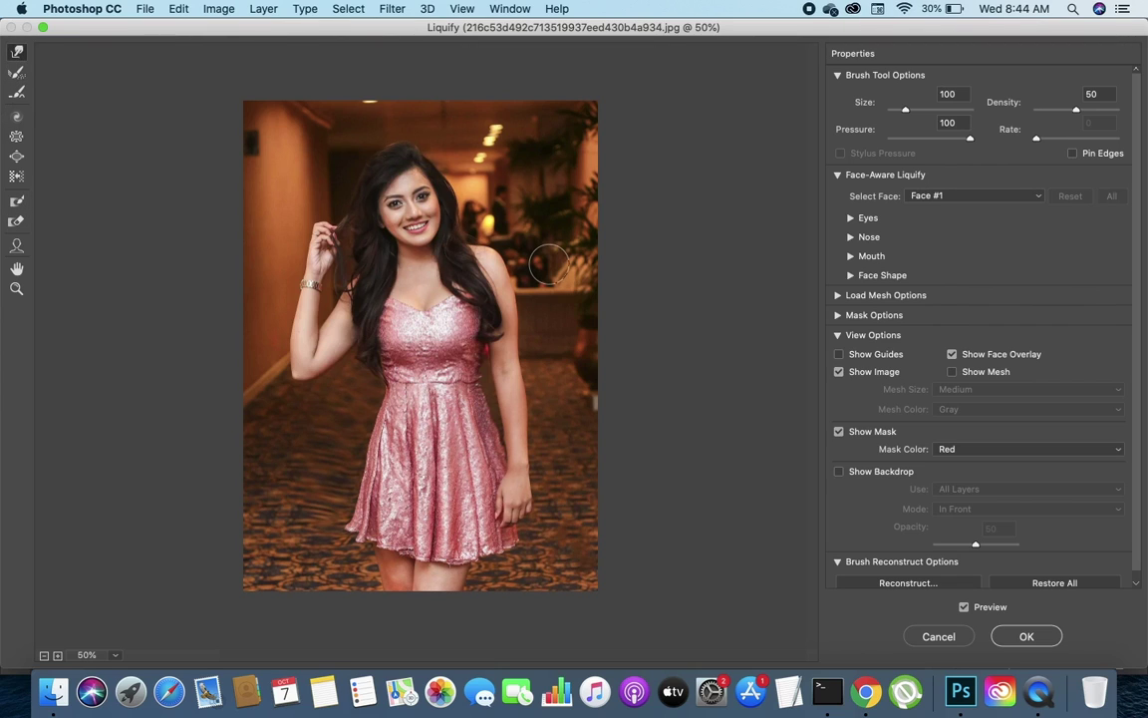
key("bracketright")
key("bracketright")
key("bracketright")
key("bracketright")
key("bracketright")
key("bracketright")
key("bracketright")
key("bracketright")
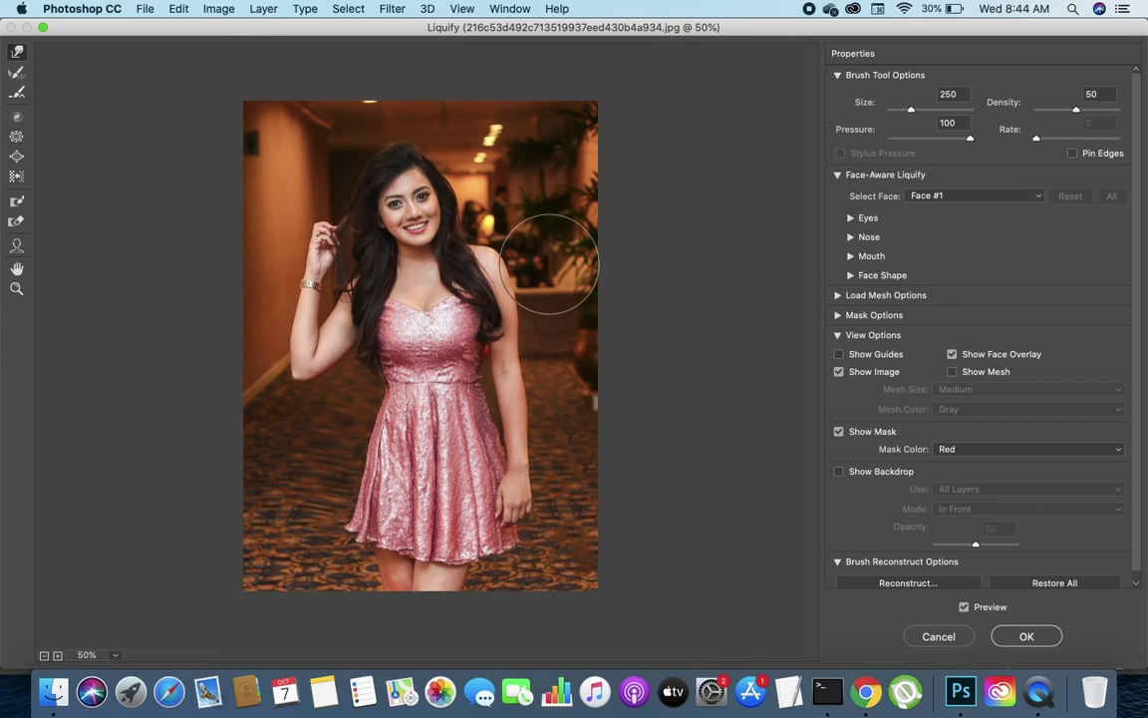
left_click_drag(506, 257, 512, 351)
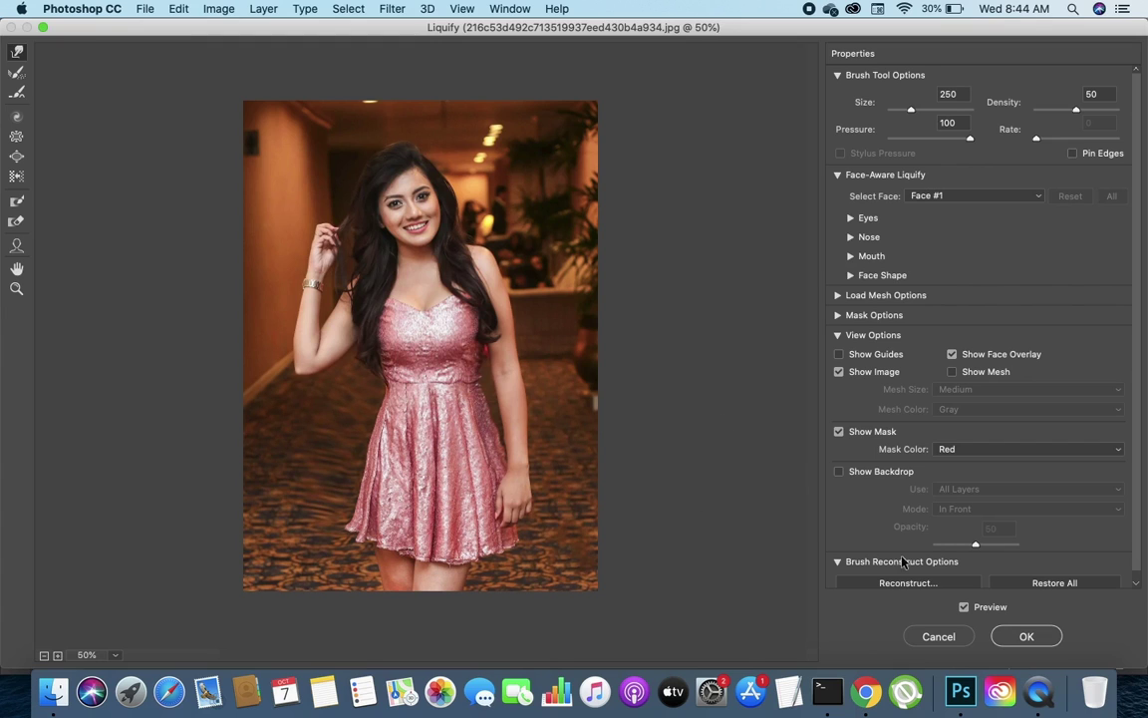
Step: Compare the original and liquified body shape by turning the preview off and on repeatedly
scroll(982, 476, "down", 1)
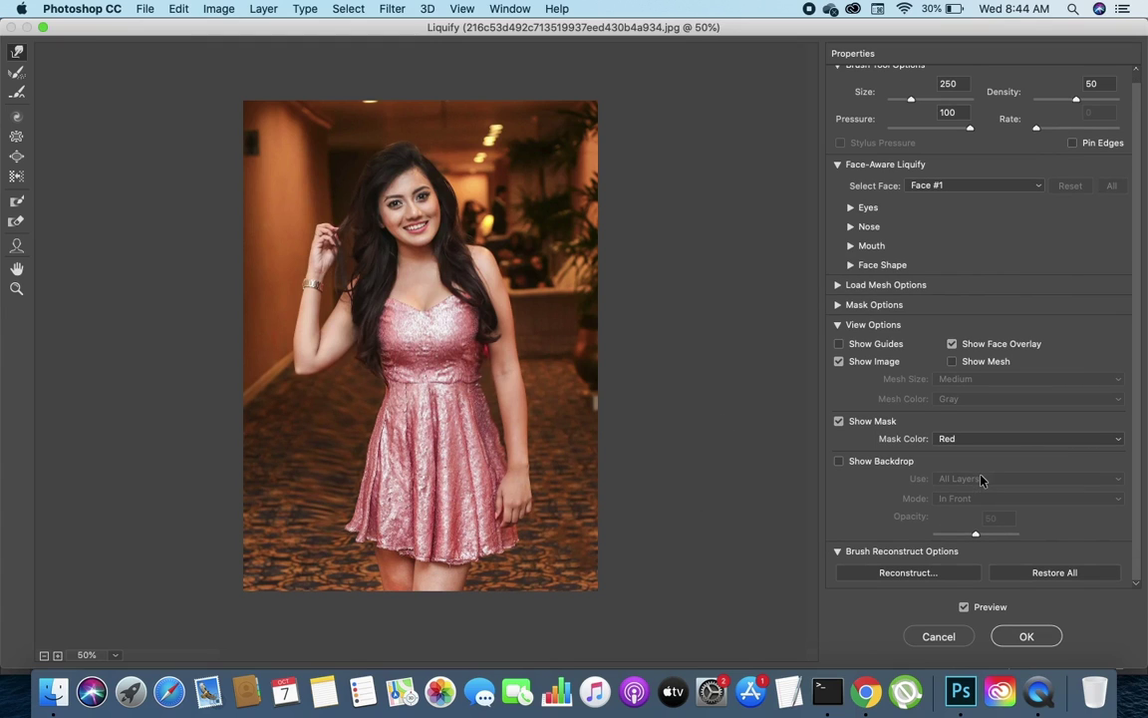
left_click(964, 607)
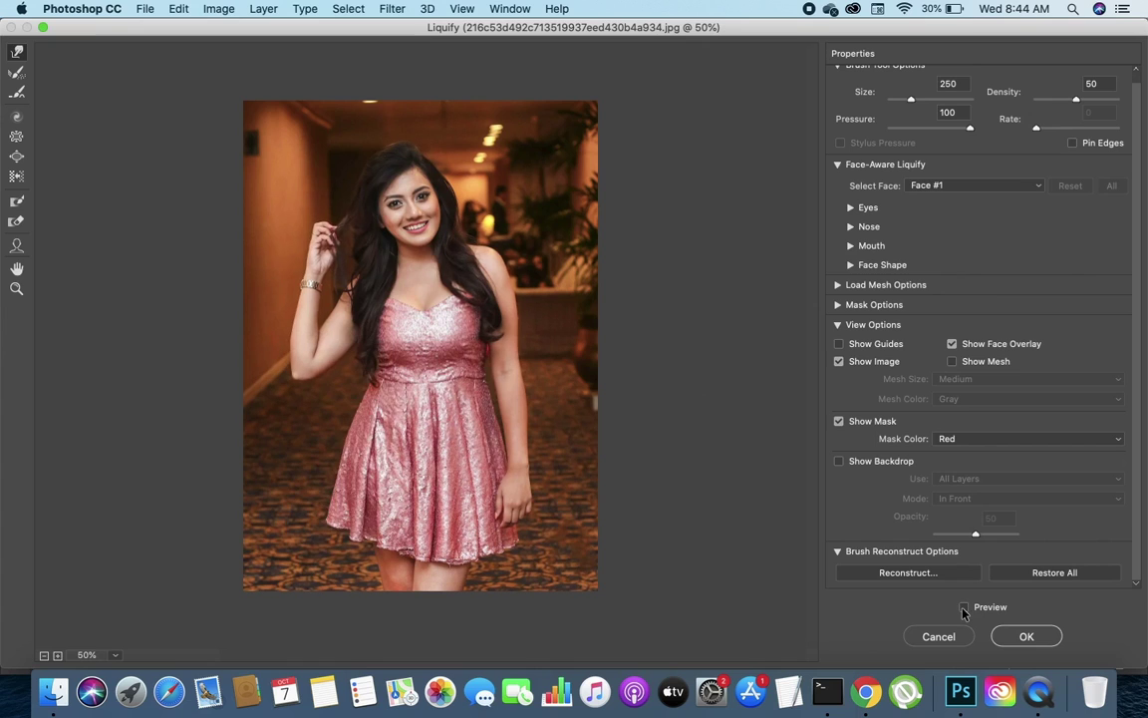
left_click(964, 607)
left_click(964, 607)
left_click(964, 607)
left_click(964, 607)
left_click(964, 608)
left_click(964, 609)
left_click(964, 608)
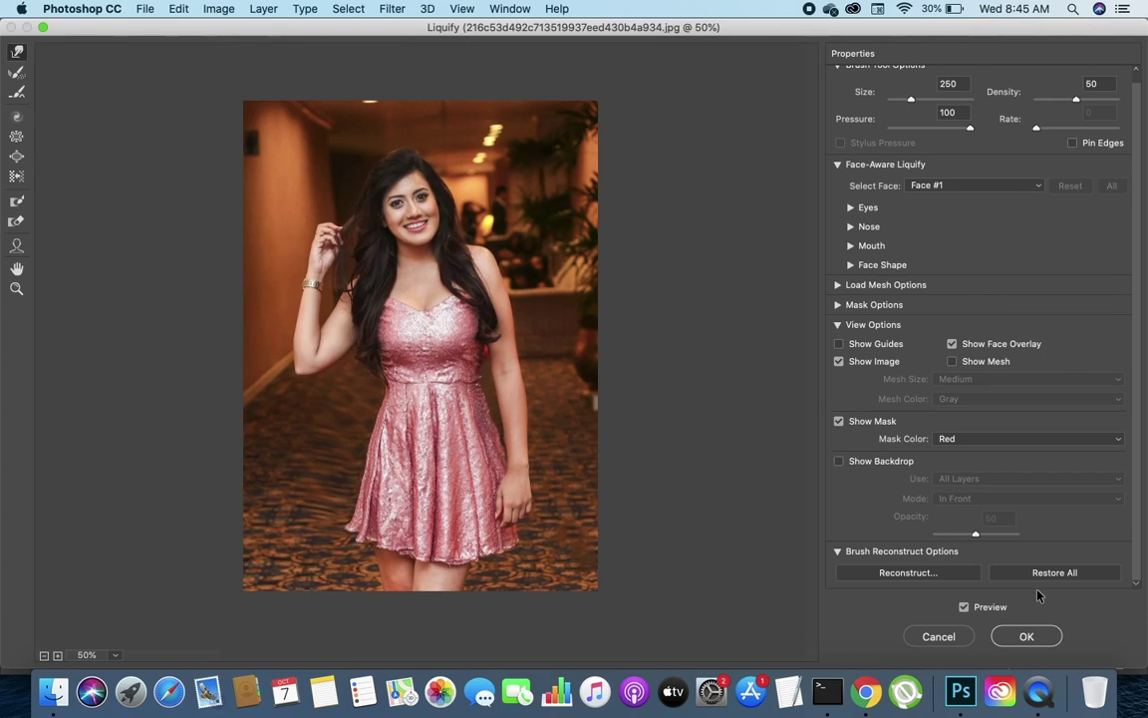
left_click(963, 606)
left_click(962, 606)
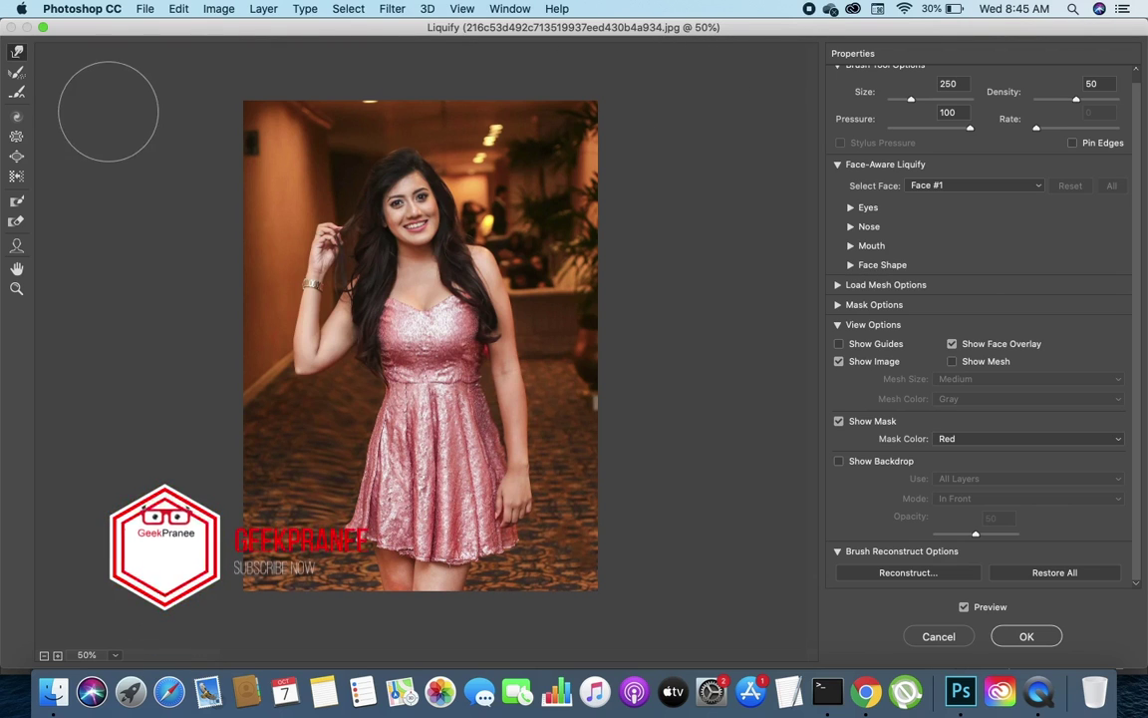
Step: Apply the Liquify changes to the Layer 1 copy layer
left_click(1023, 636)
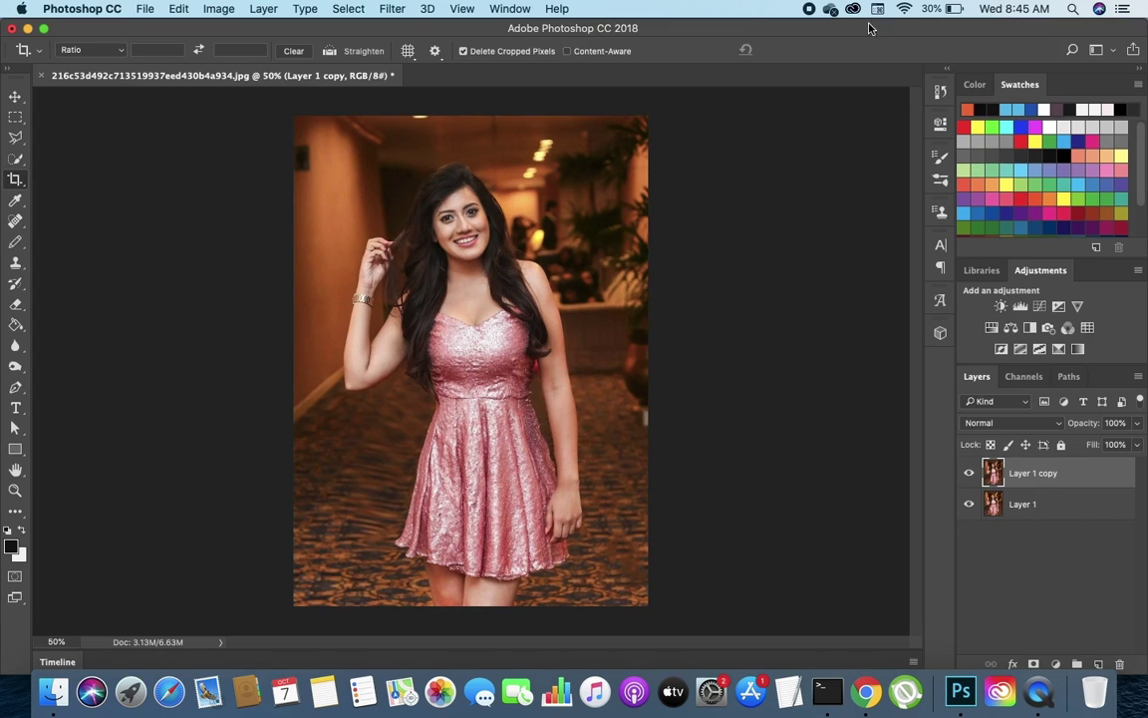